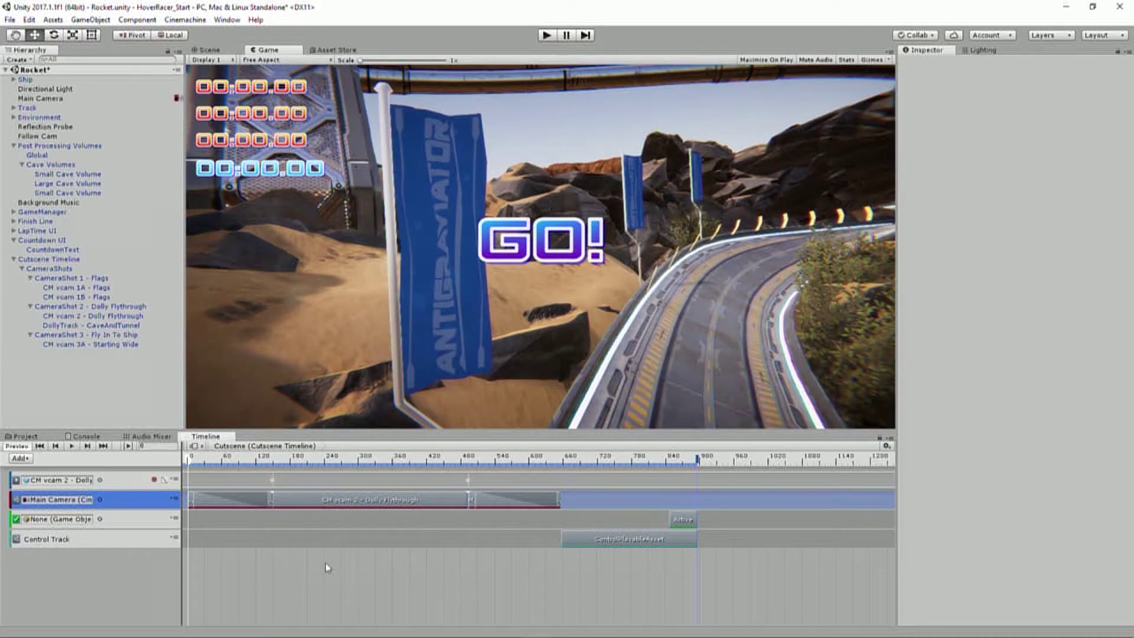
Inspect the Control Track's ControlPlayableAsset clip with Advanced options expanded, then enter Play mode
{"action": "scroll", "coordinate": [324, 562], "scroll_direction": "up", "scroll_amount": 4}
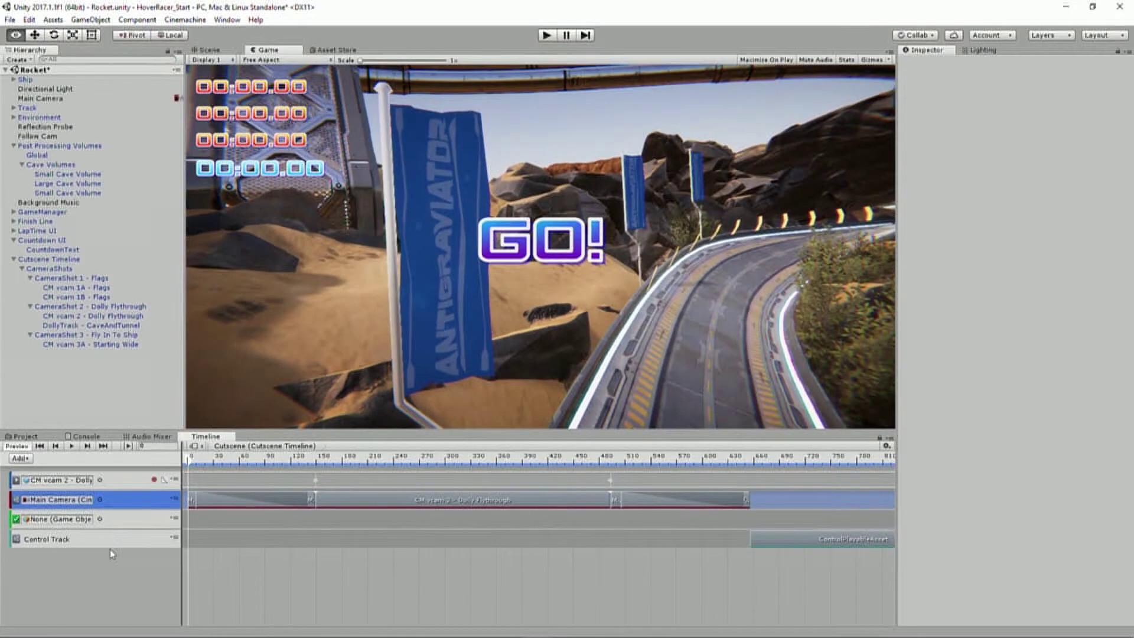
{"action": "scroll", "coordinate": [325, 598], "scroll_direction": "down", "scroll_amount": 3}
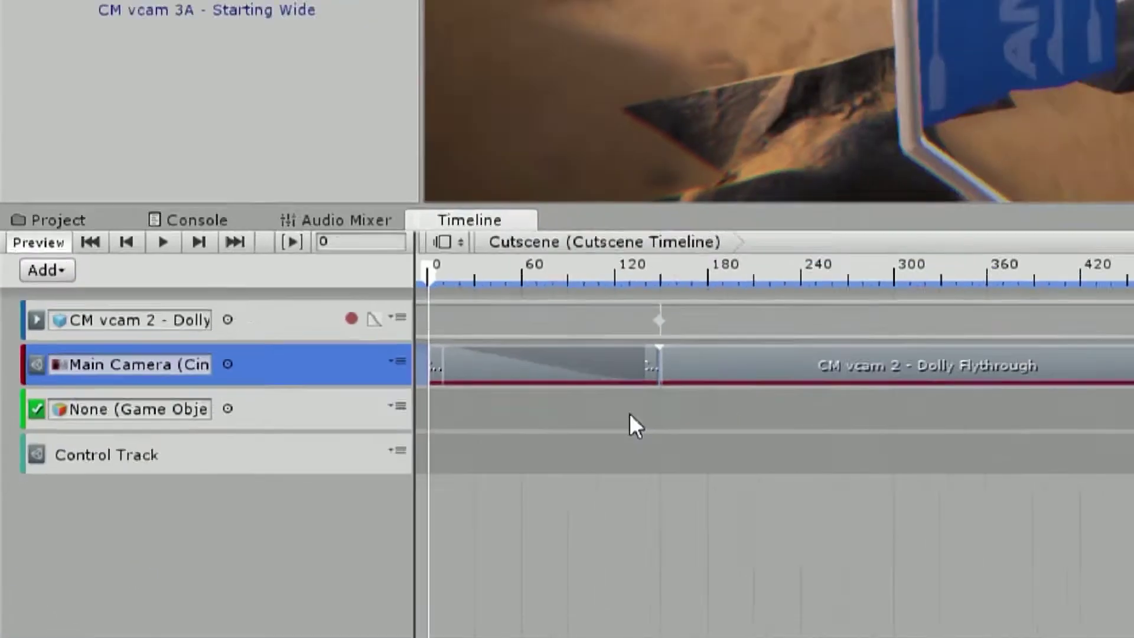
{"action": "scroll", "coordinate": [777, 438], "scroll_direction": "down", "scroll_amount": 3}
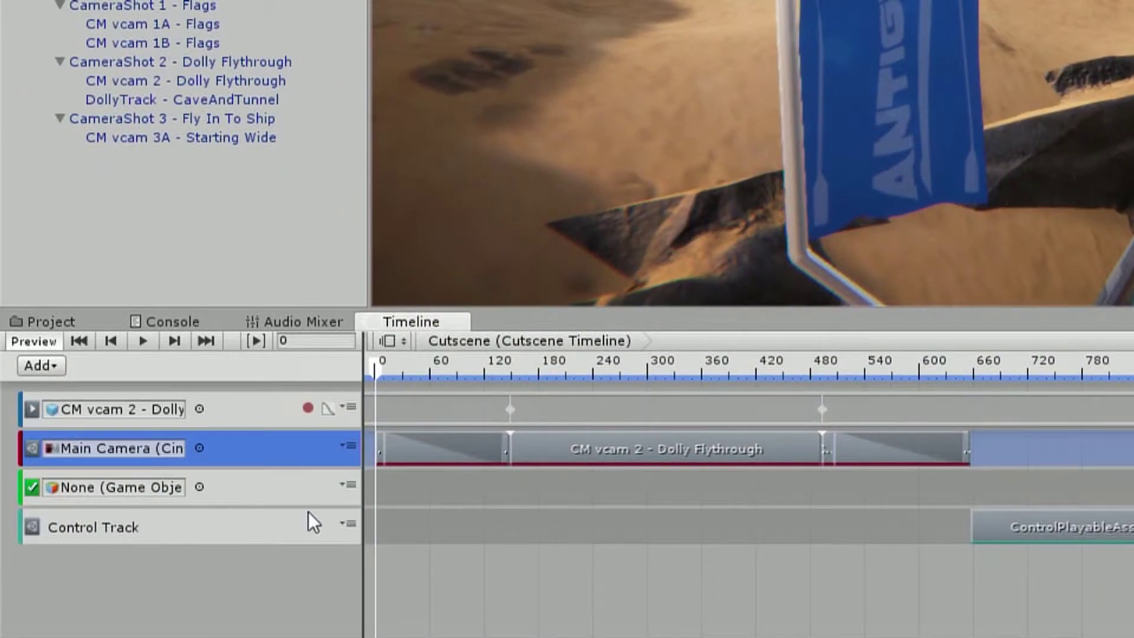
{"action": "left_click", "coordinate": [151, 539]}
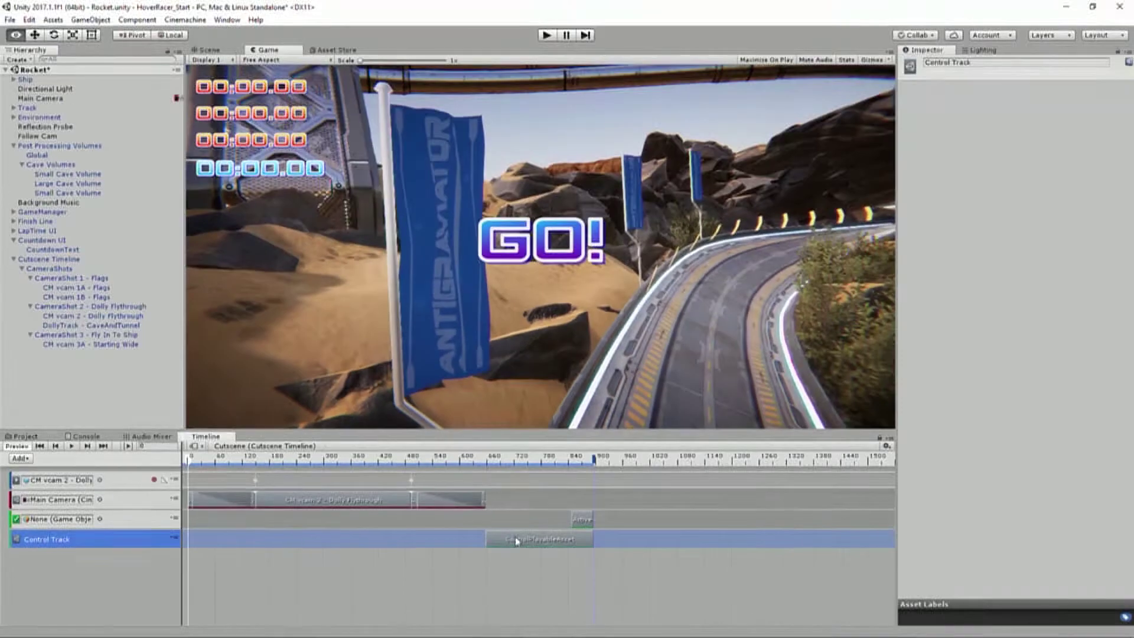
{"action": "left_click", "coordinate": [516, 540]}
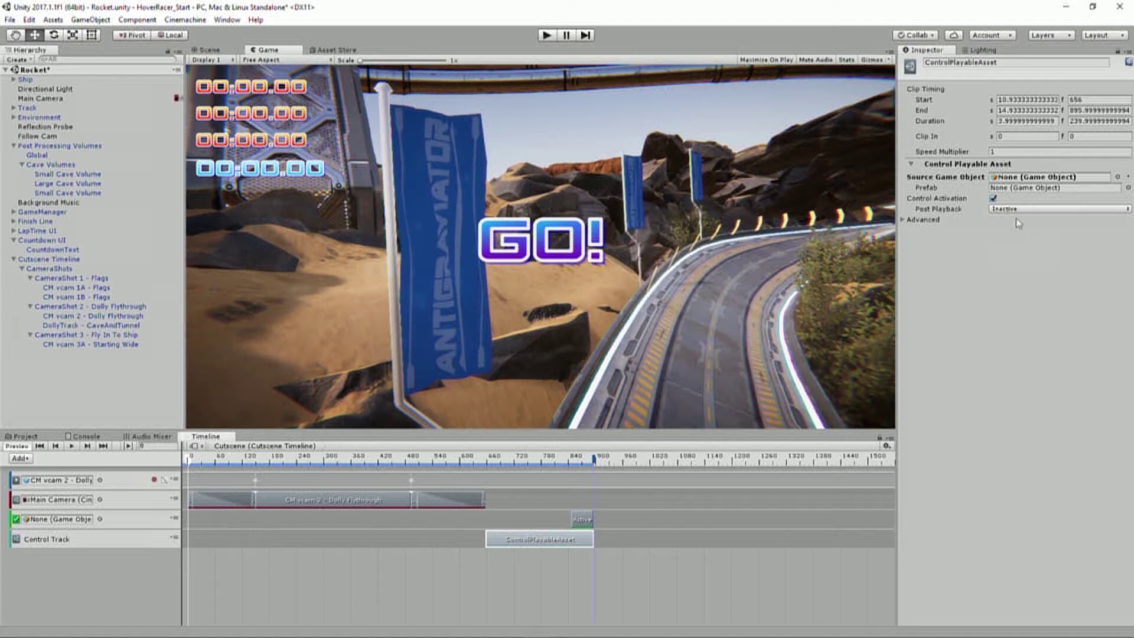
{"action": "left_click", "coordinate": [902, 219]}
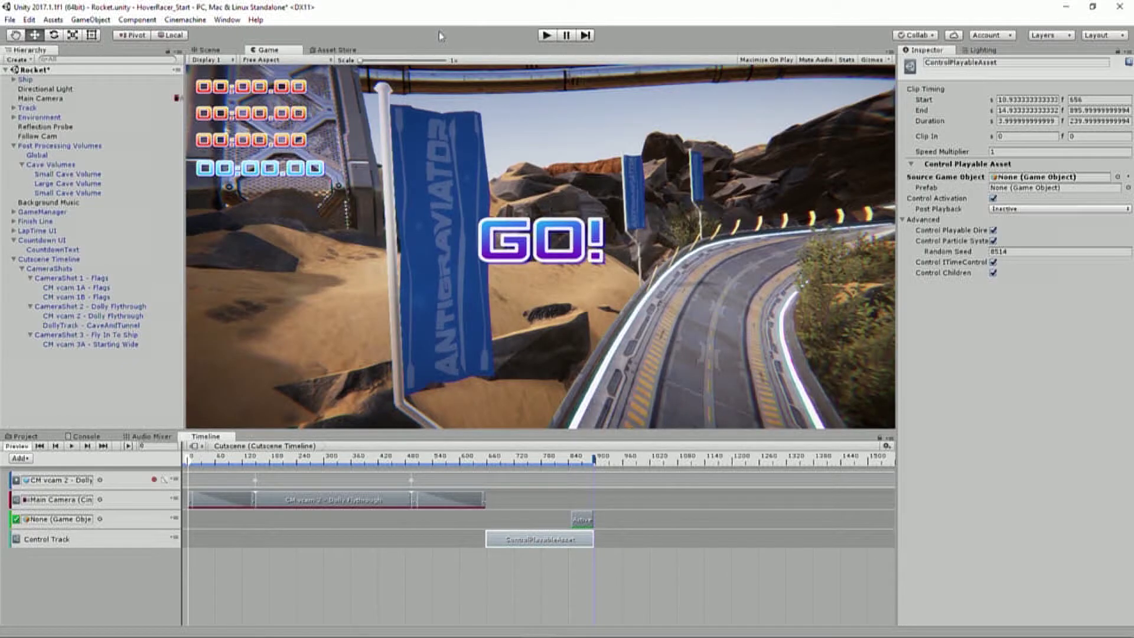
{"action": "left_click", "coordinate": [545, 35]}
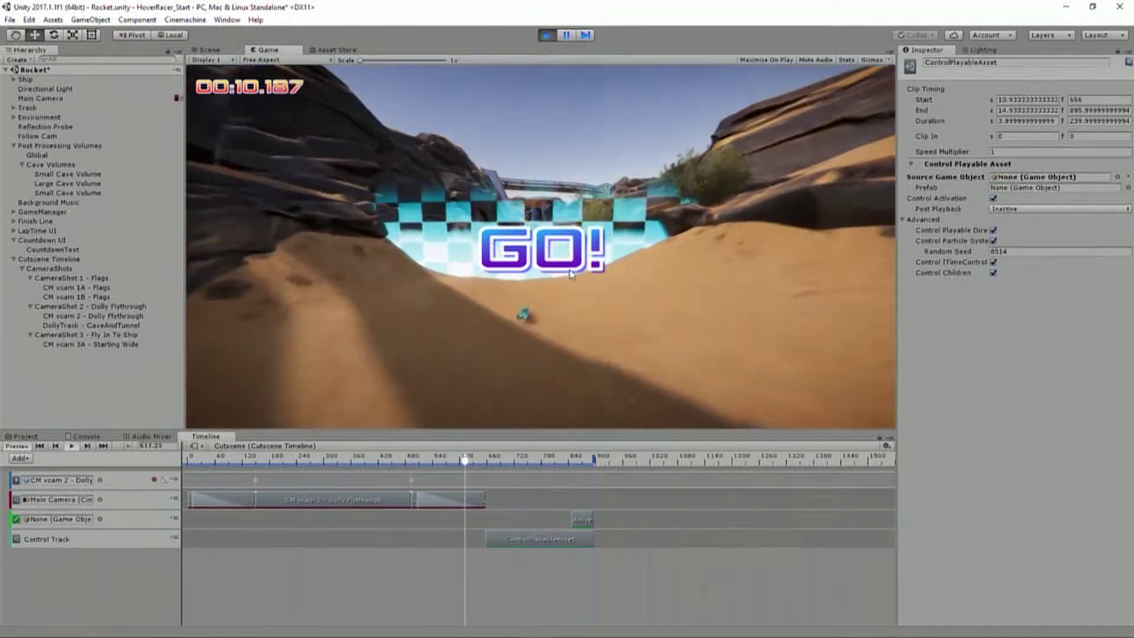
Exit Play mode and preview the cutscene at frame 644, the ship under the GO! banner
{"action": "left_click", "coordinate": [553, 36]}
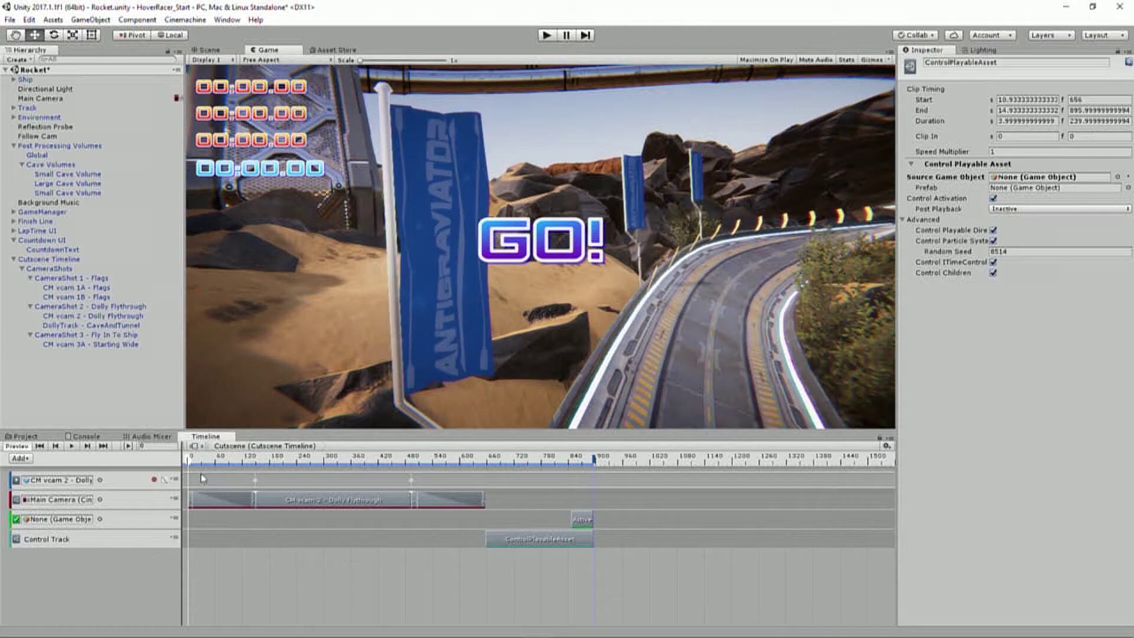
{"action": "left_click_drag", "start_coordinate": [192, 464], "coordinate": [481, 451]}
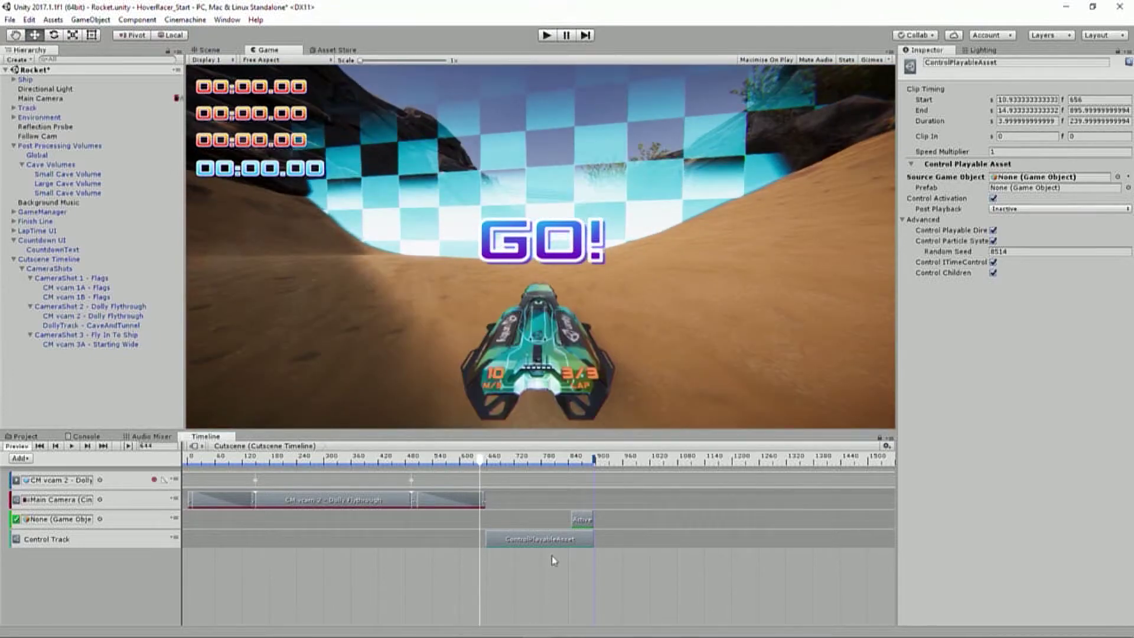
{"action": "scroll", "coordinate": [512, 547], "scroll_direction": "up", "scroll_amount": 3}
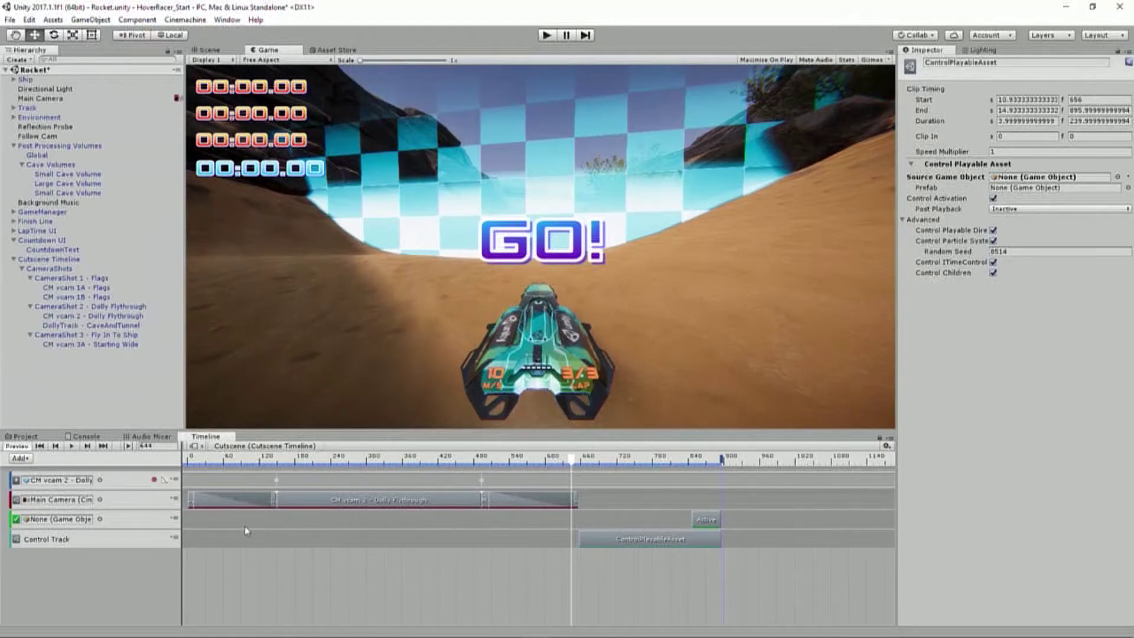
Set the ControlPlayableAsset clip's Source Game Object to scene object Countdown UI, searching 'countdown'
{"action": "left_click", "coordinate": [611, 548]}
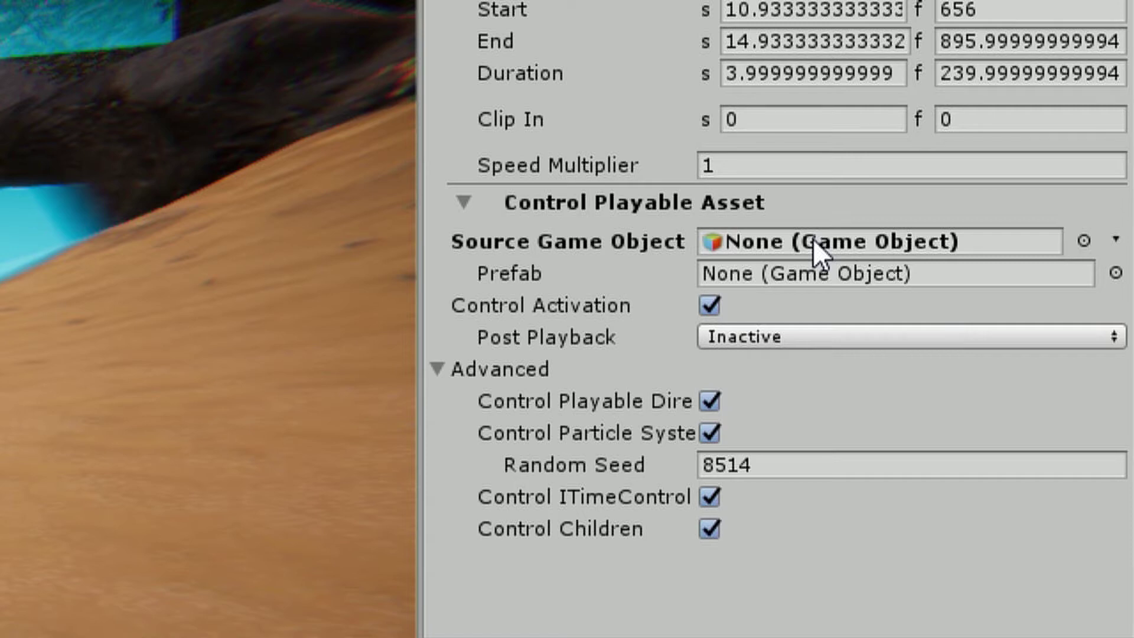
{"action": "left_click", "coordinate": [1087, 239]}
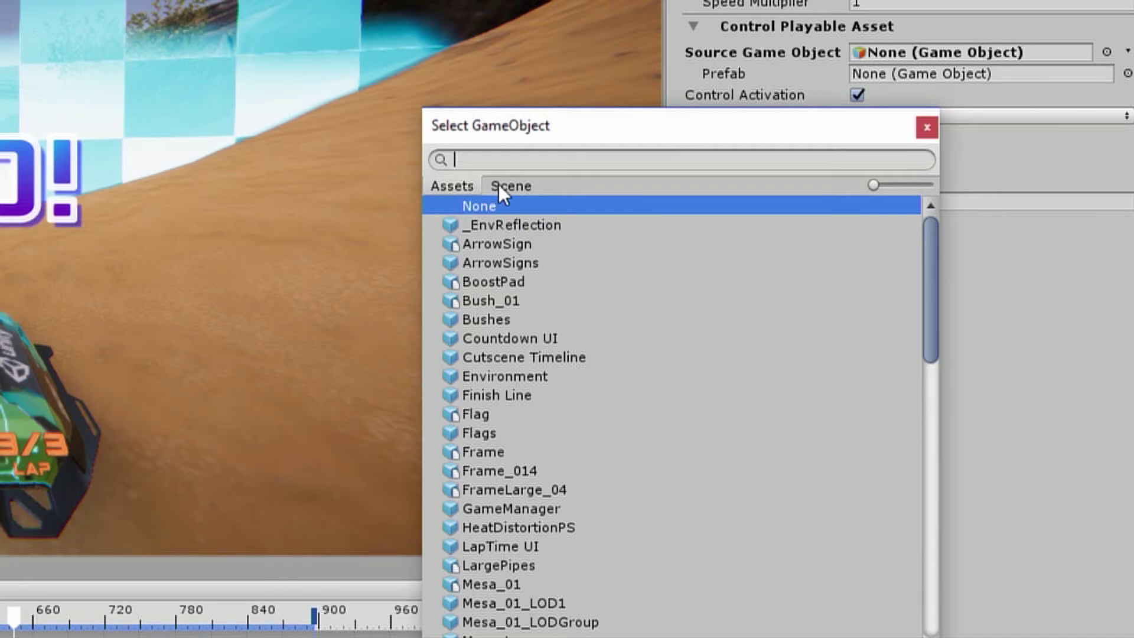
{"action": "left_click", "coordinate": [498, 184]}
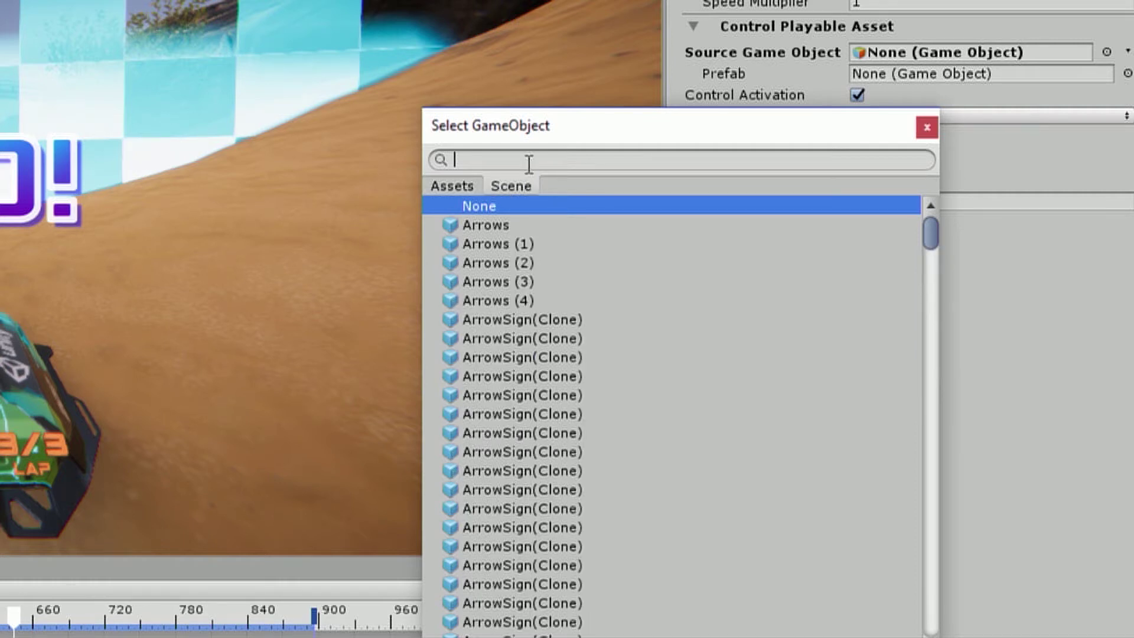
{"action": "type", "text": "countdown"}
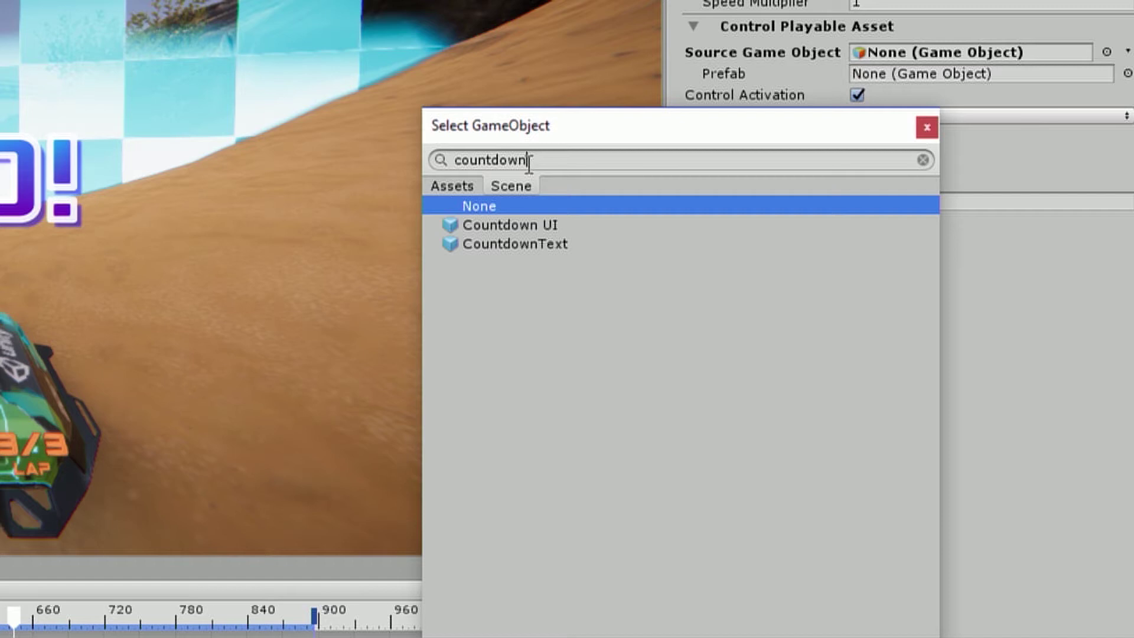
{"action": "key", "text": "Down"}
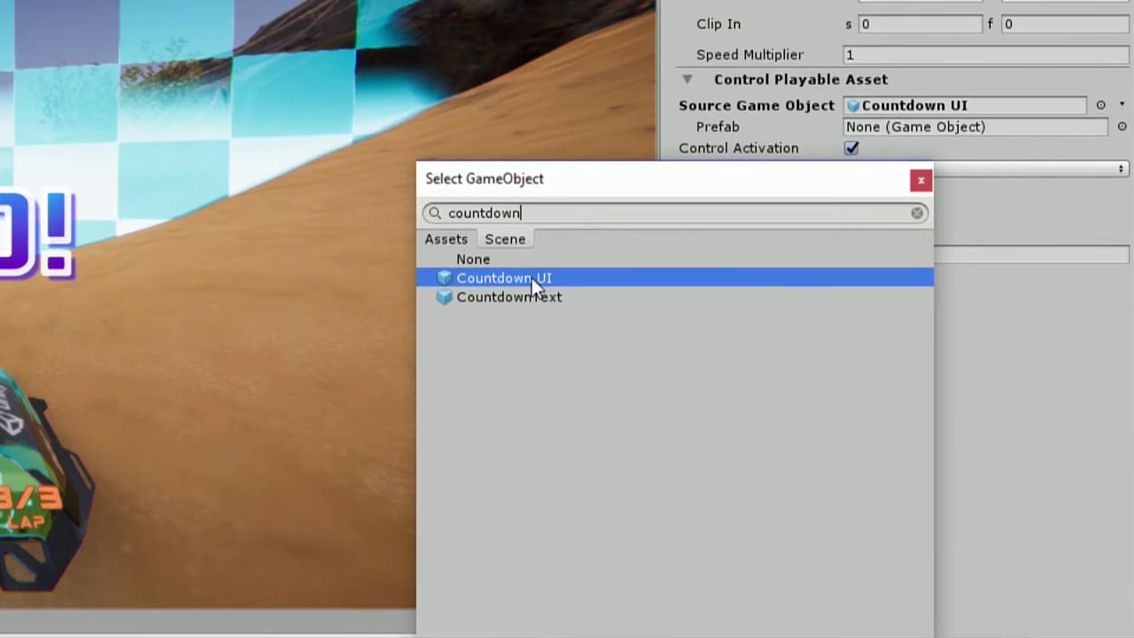
Confirm Countdown UI as the source and scrub the cutscene preview back to frame 429
{"action": "double_click", "coordinate": [531, 277]}
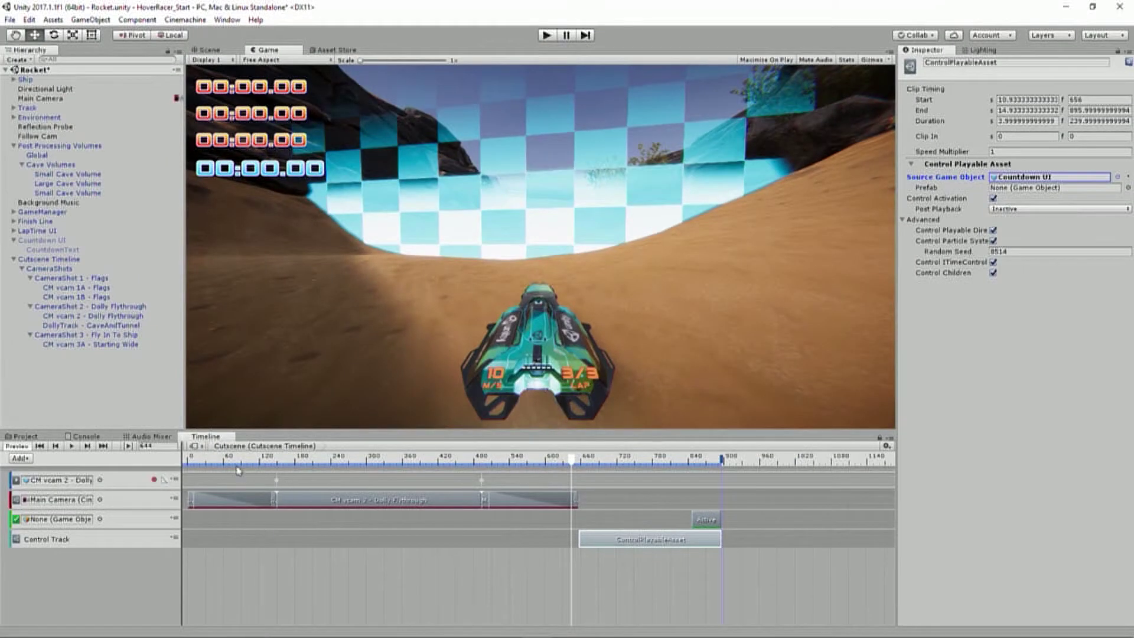
{"action": "left_click_drag", "start_coordinate": [238, 463], "coordinate": [591, 426]}
{"action": "left_click_drag", "start_coordinate": [440, 456], "coordinate": [442, 456]}
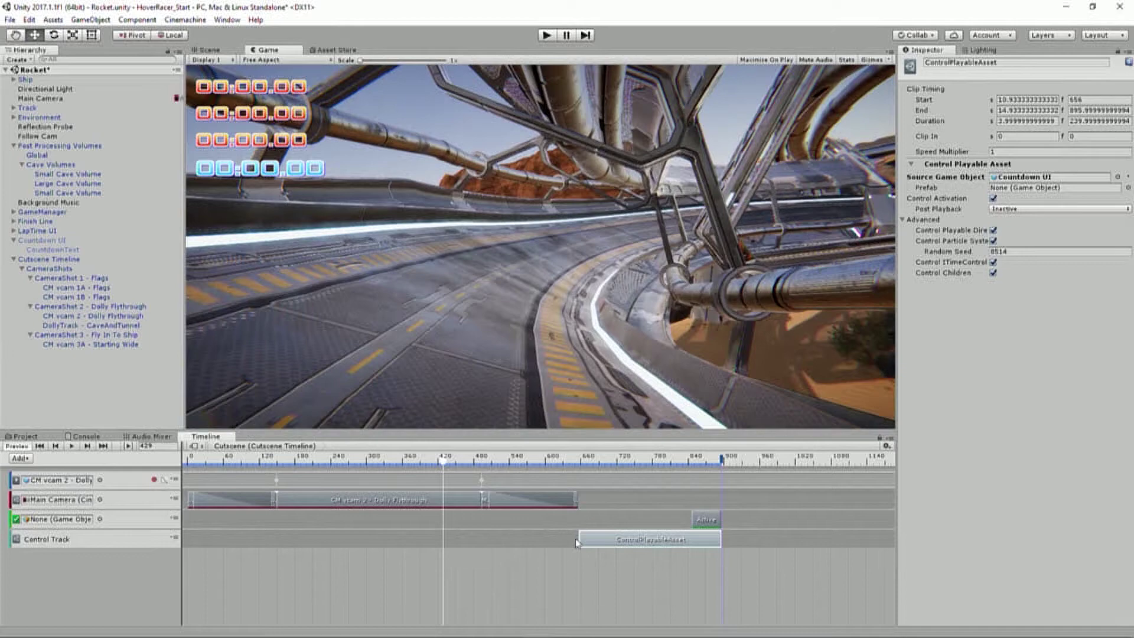
Test the countdown clip starting at frame 490, then move it back to start at 656
{"action": "left_click_drag", "start_coordinate": [577, 542], "coordinate": [478, 542]}
{"action": "left_click_drag", "start_coordinate": [443, 456], "coordinate": [539, 455]}
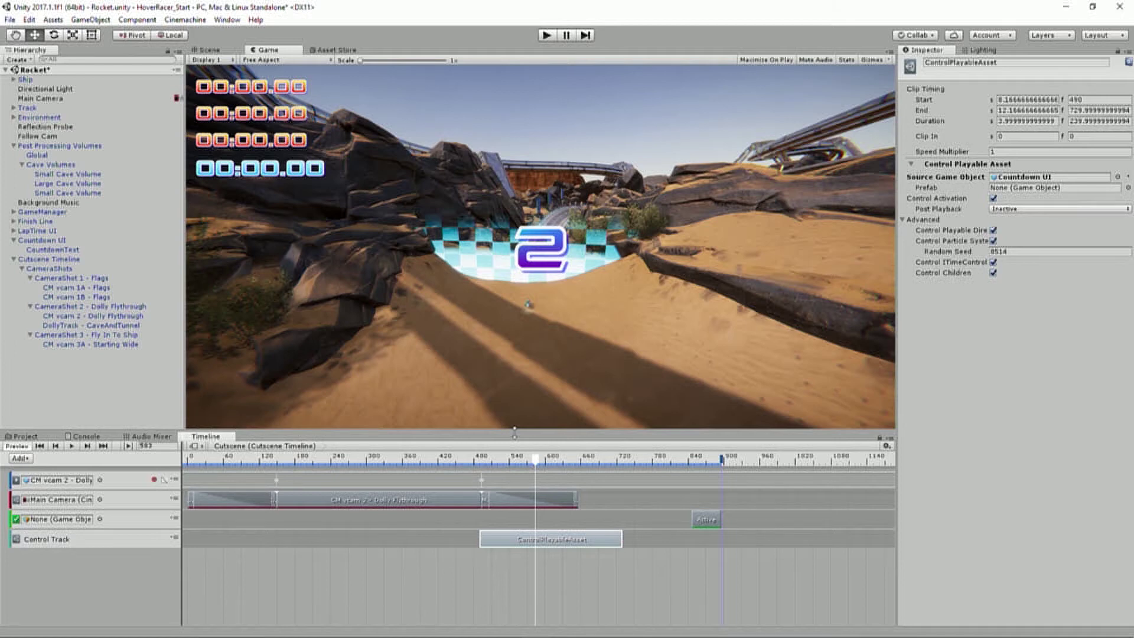
{"action": "left_click_drag", "start_coordinate": [500, 539], "coordinate": [599, 524]}
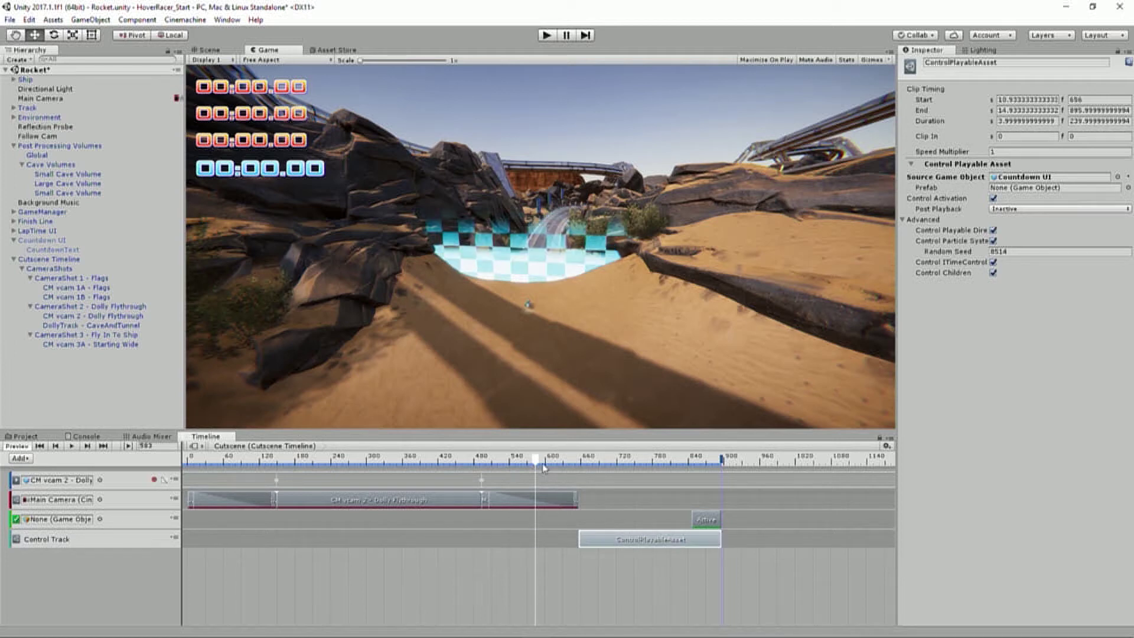
{"action": "left_click_drag", "start_coordinate": [545, 468], "coordinate": [555, 445]}
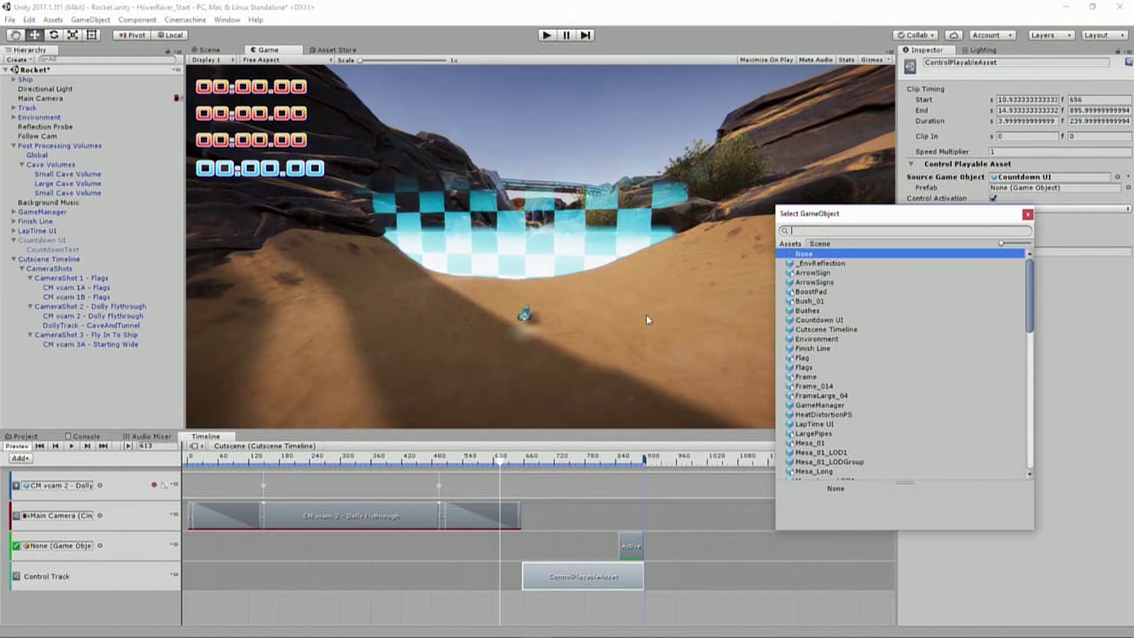
Bind the Activation Track to GameManager, found by searching 'ga'
{"action": "type", "text": "game"}
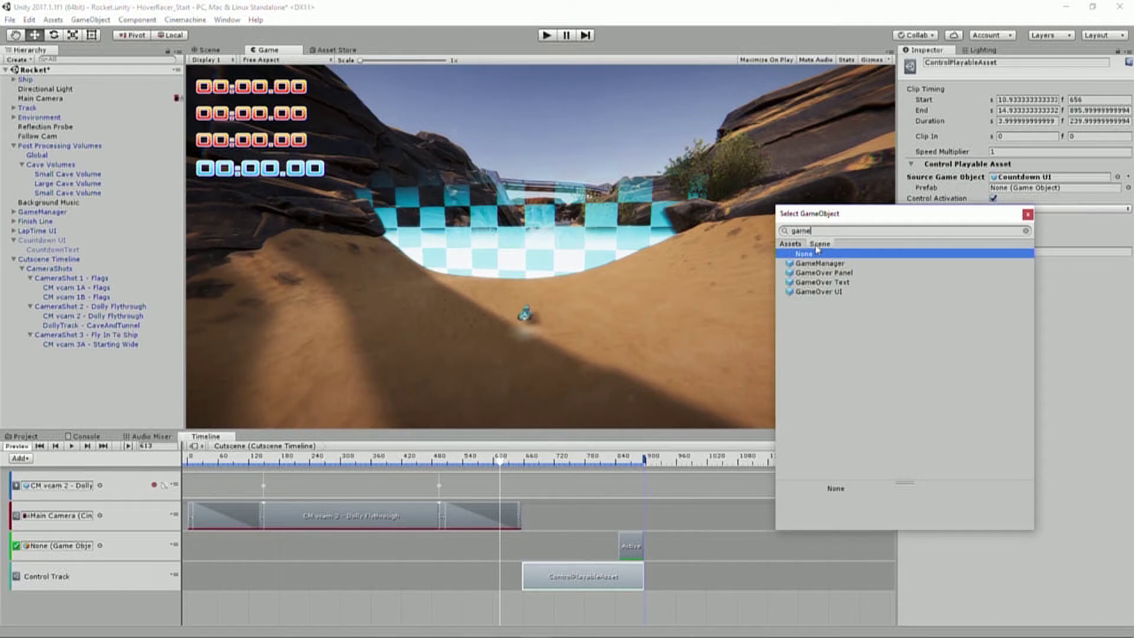
{"action": "key", "text": "Down"}
{"action": "key", "text": "Return"}
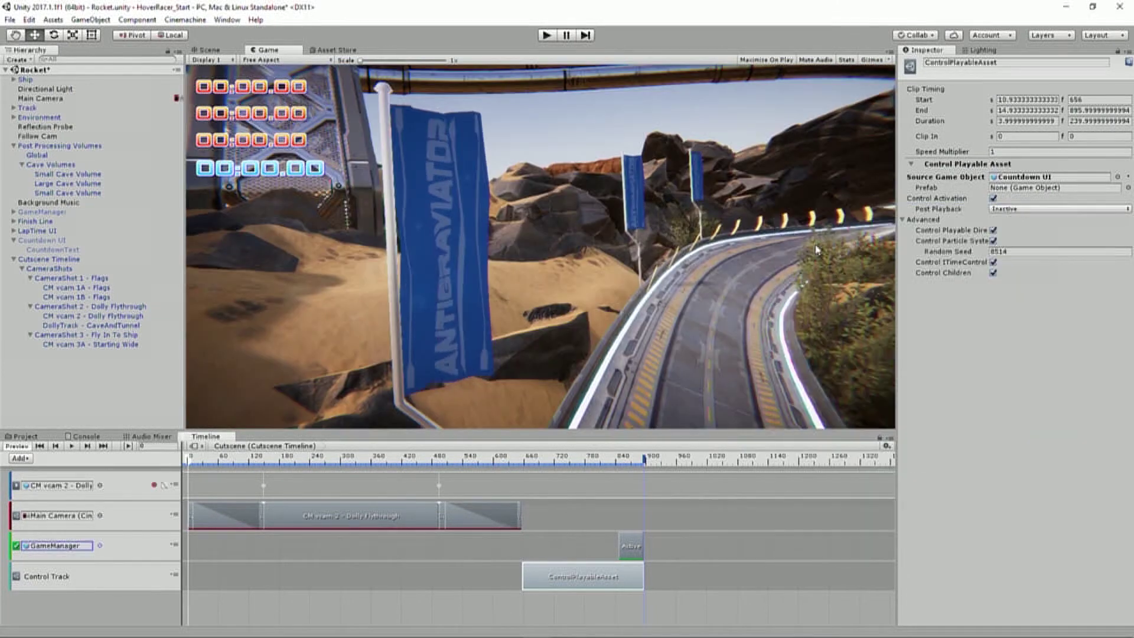
Scrub the cutscene from the flag shot through the countdown near frame 847, back to frame 0
{"action": "mouse_move", "coordinate": [242, 459]}
{"action": "left_mouse_down"}
{"action": "mouse_move", "coordinate": [273, 459]}
{"action": "mouse_move", "coordinate": [249, 460]}
{"action": "left_mouse_up"}
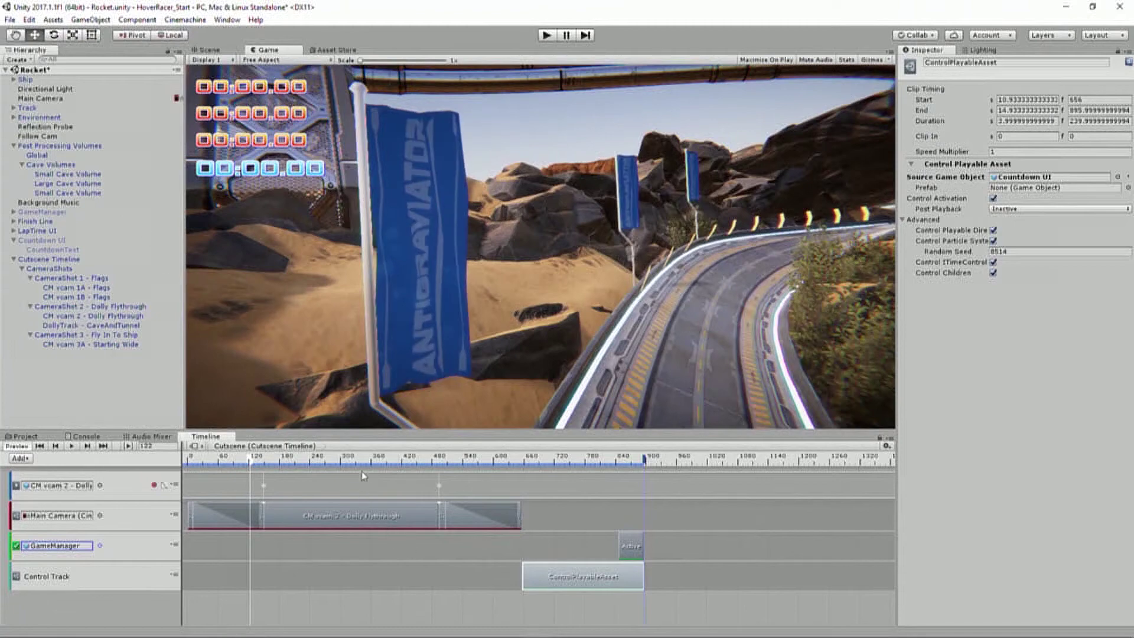
{"action": "left_click_drag", "start_coordinate": [363, 463], "coordinate": [625, 460]}
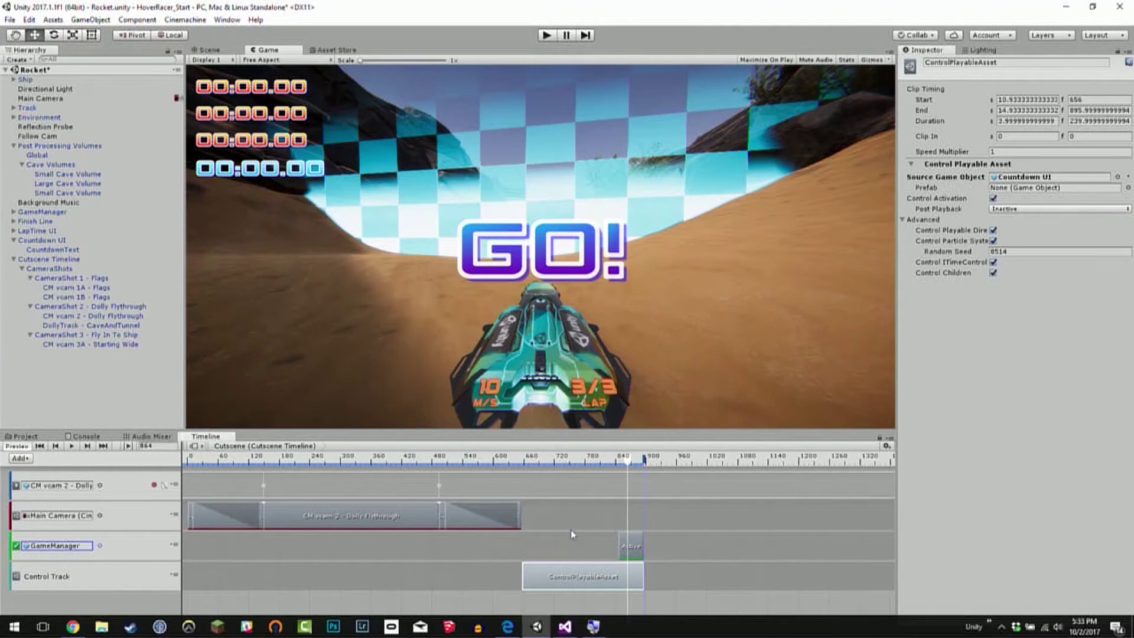
{"action": "left_click_drag", "start_coordinate": [543, 456], "coordinate": [641, 437]}
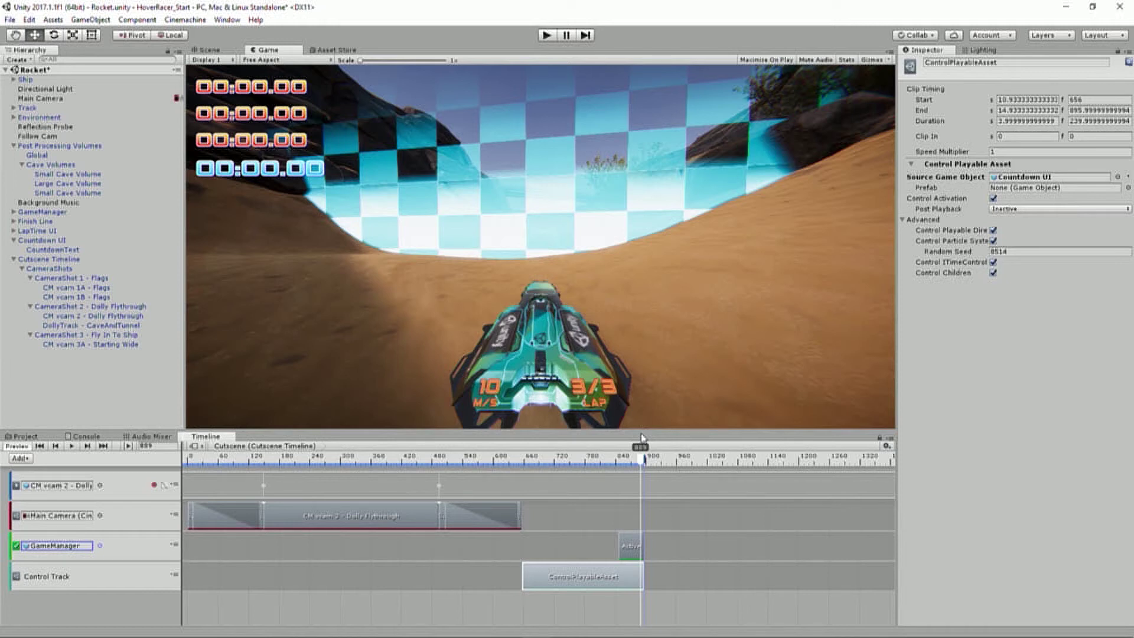
{"action": "mouse_move", "coordinate": [611, 467]}
{"action": "left_mouse_down"}
{"action": "mouse_move", "coordinate": [587, 455]}
{"action": "mouse_move", "coordinate": [626, 444]}
{"action": "mouse_move", "coordinate": [614, 442]}
{"action": "mouse_move", "coordinate": [619, 479]}
{"action": "left_mouse_up"}
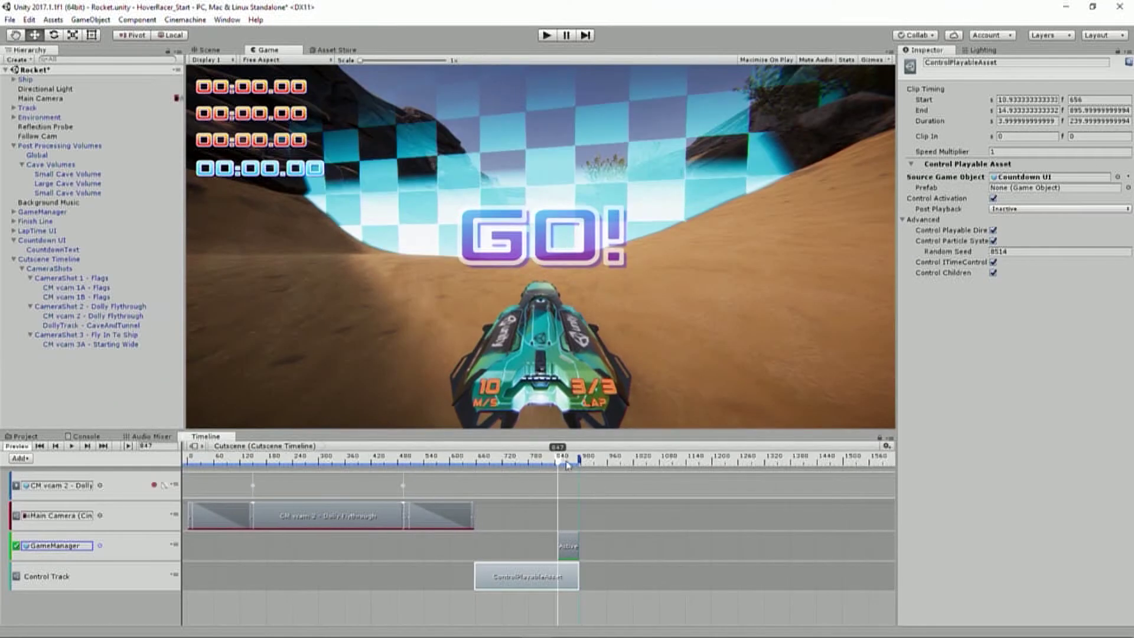
{"action": "left_click_drag", "start_coordinate": [567, 464], "coordinate": [190, 465]}
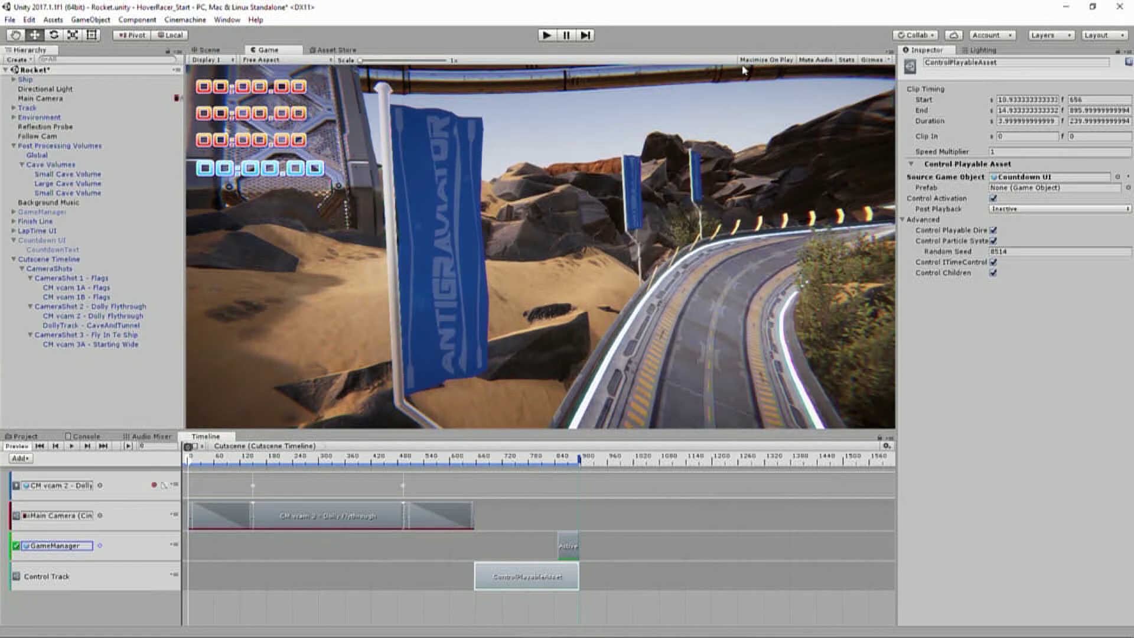
{"action": "left_click", "coordinate": [545, 36]}
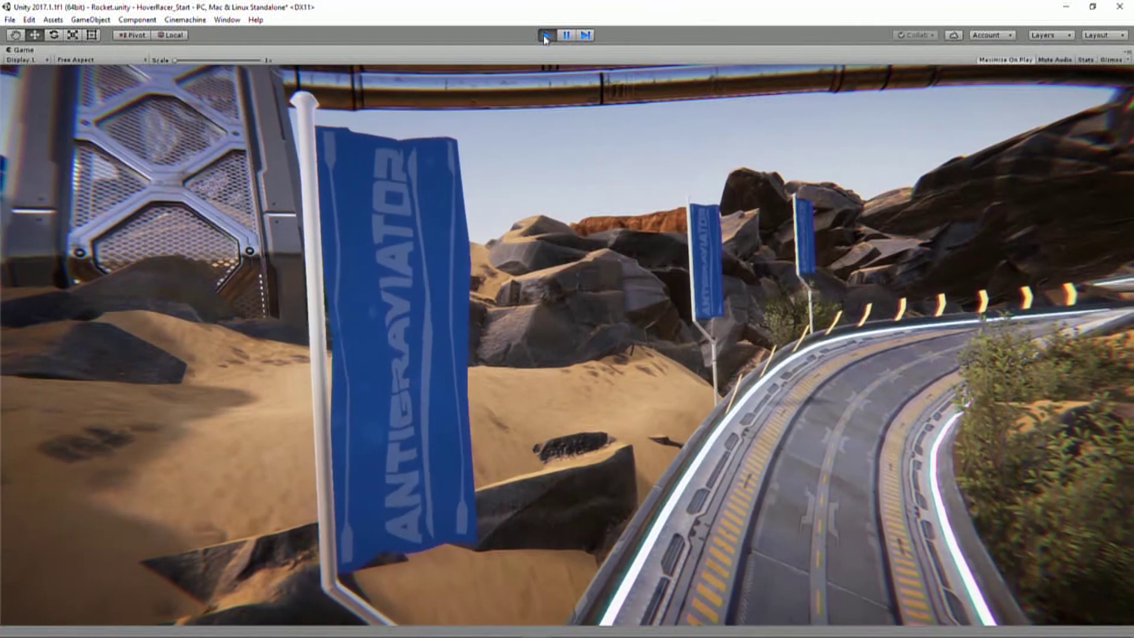
{"action": "left_click", "coordinate": [545, 36]}
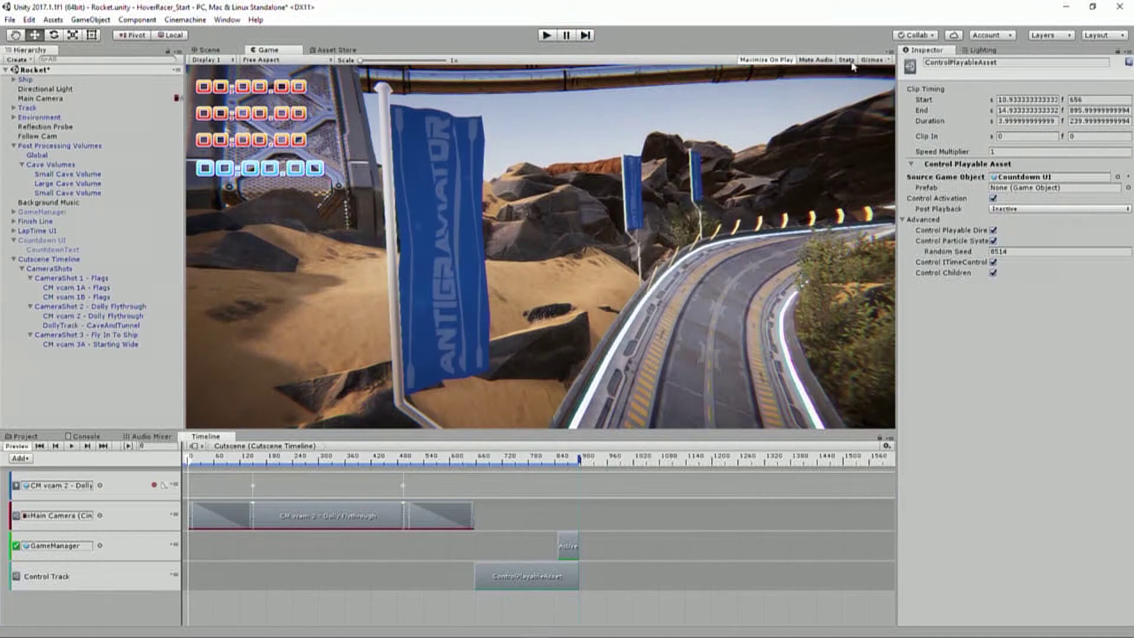
{"action": "left_click", "coordinate": [545, 36]}
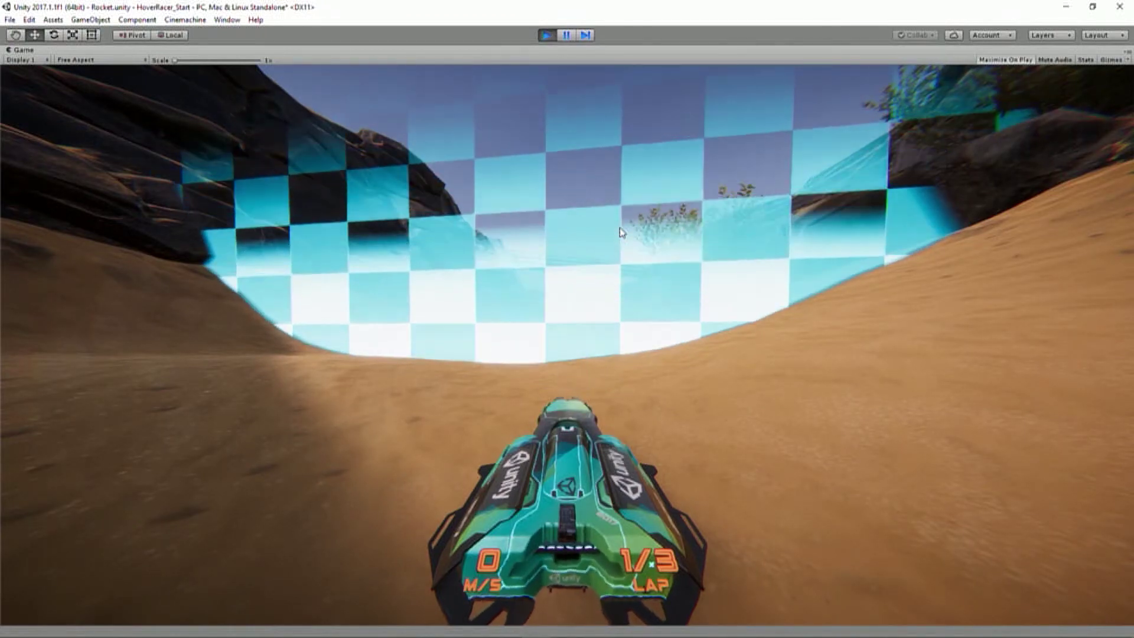
{"action": "key", "text": "w"}
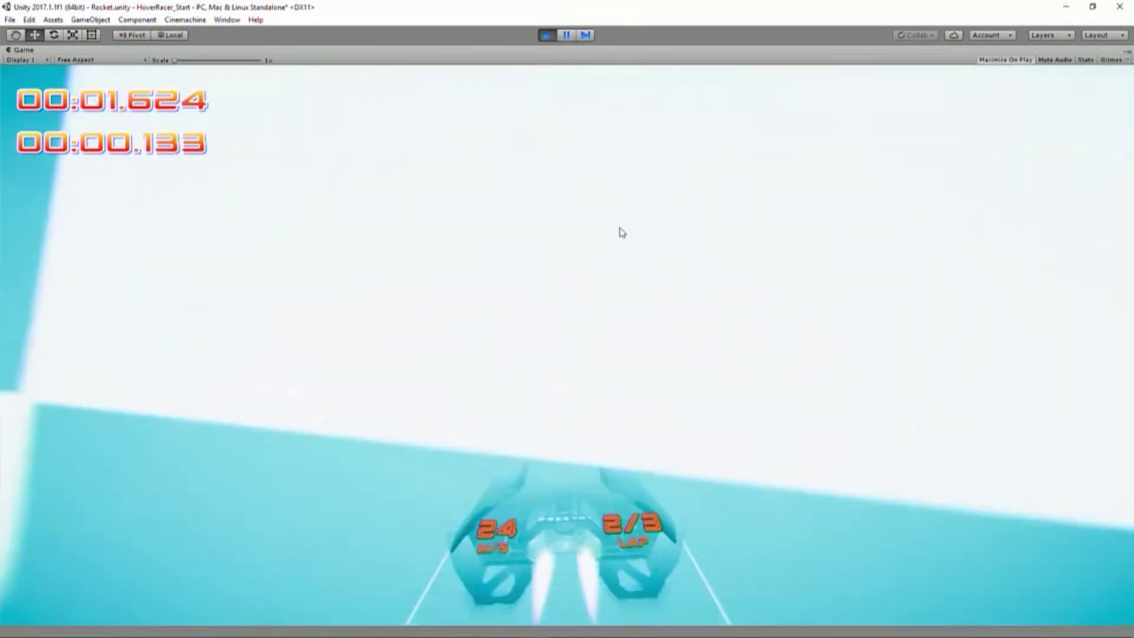
{"action": "key", "text": "w"}
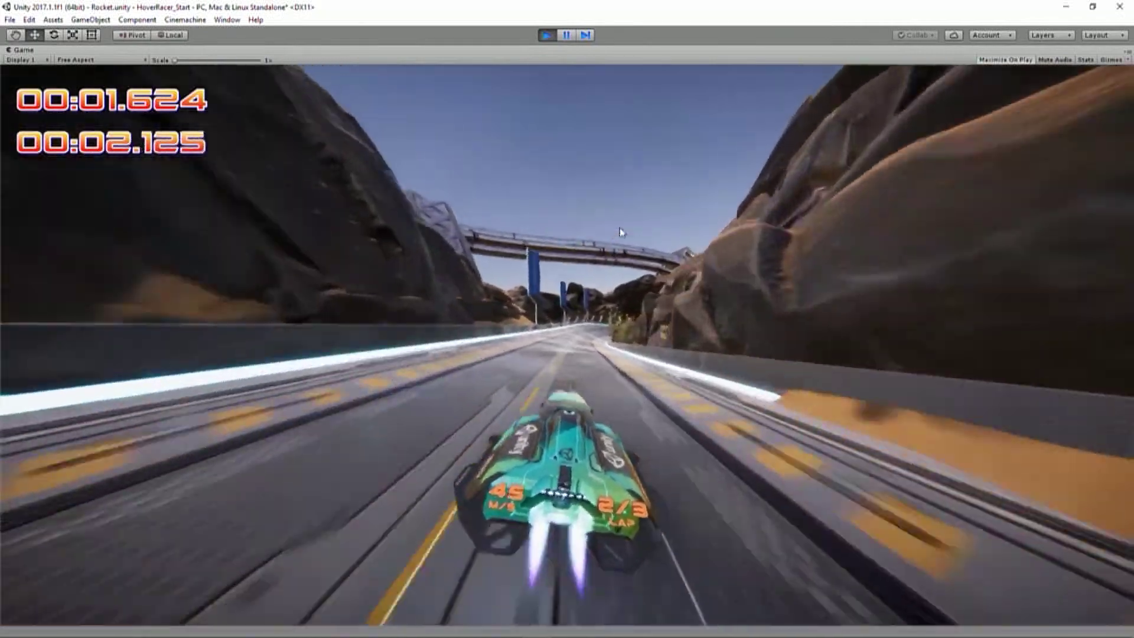
{"action": "key", "text": "w"}
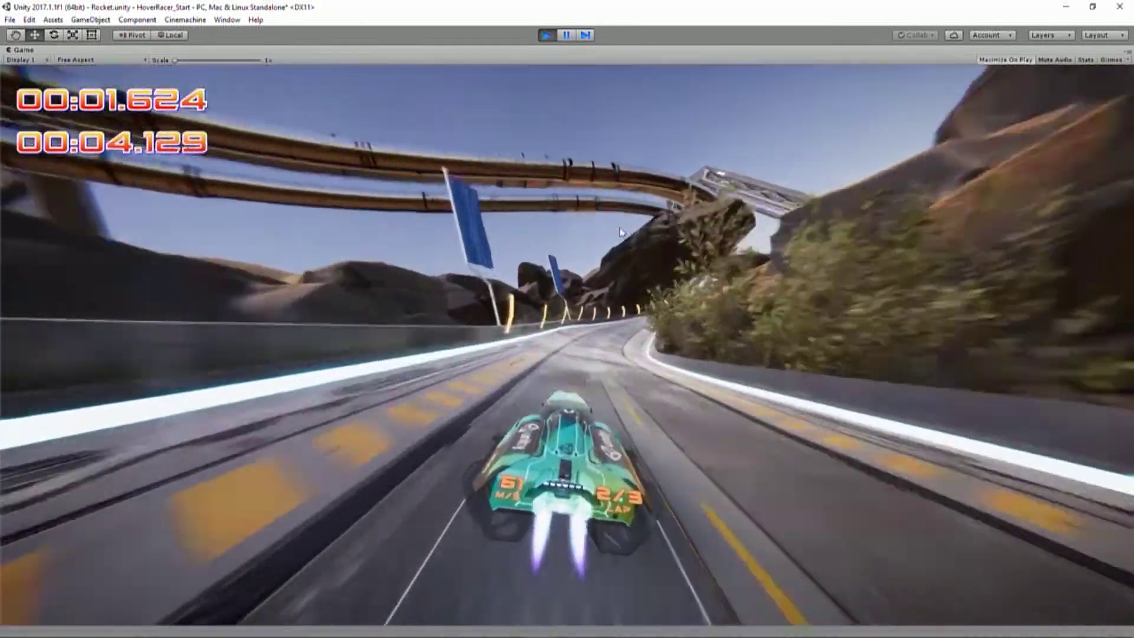
{"action": "key", "text": "w"}
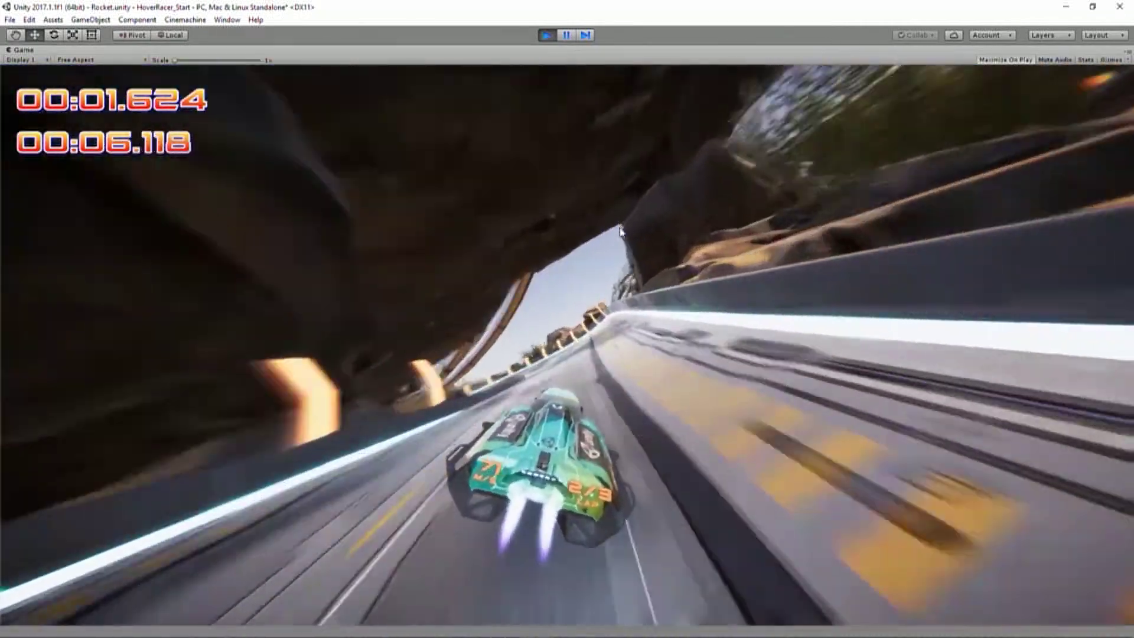
{"action": "key", "text": "w"}
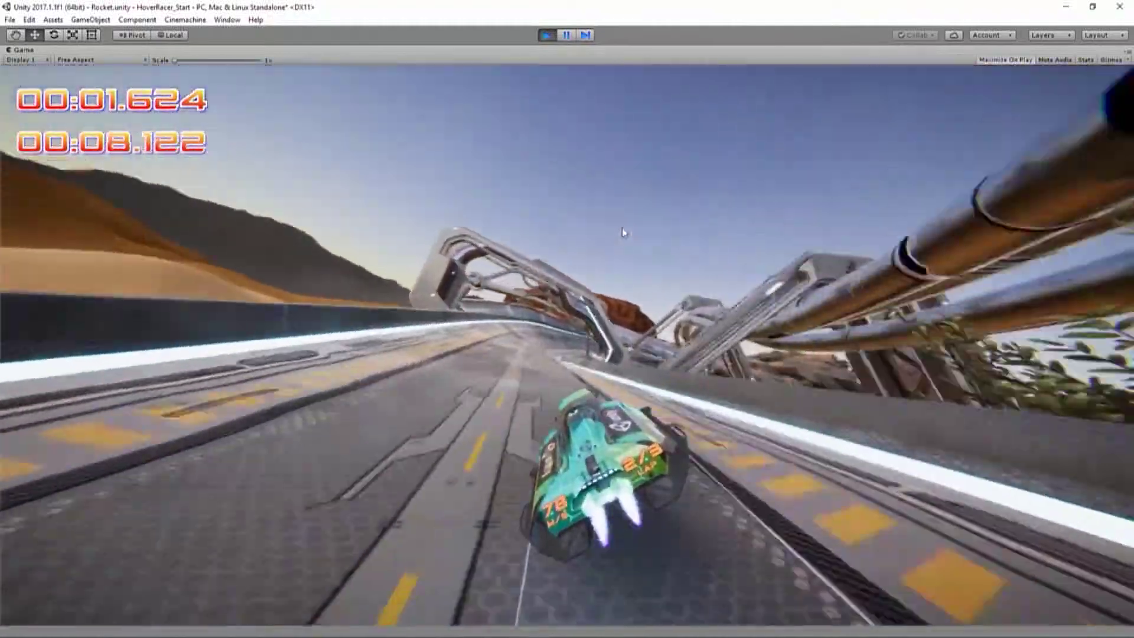
{"action": "key", "text": "w"}
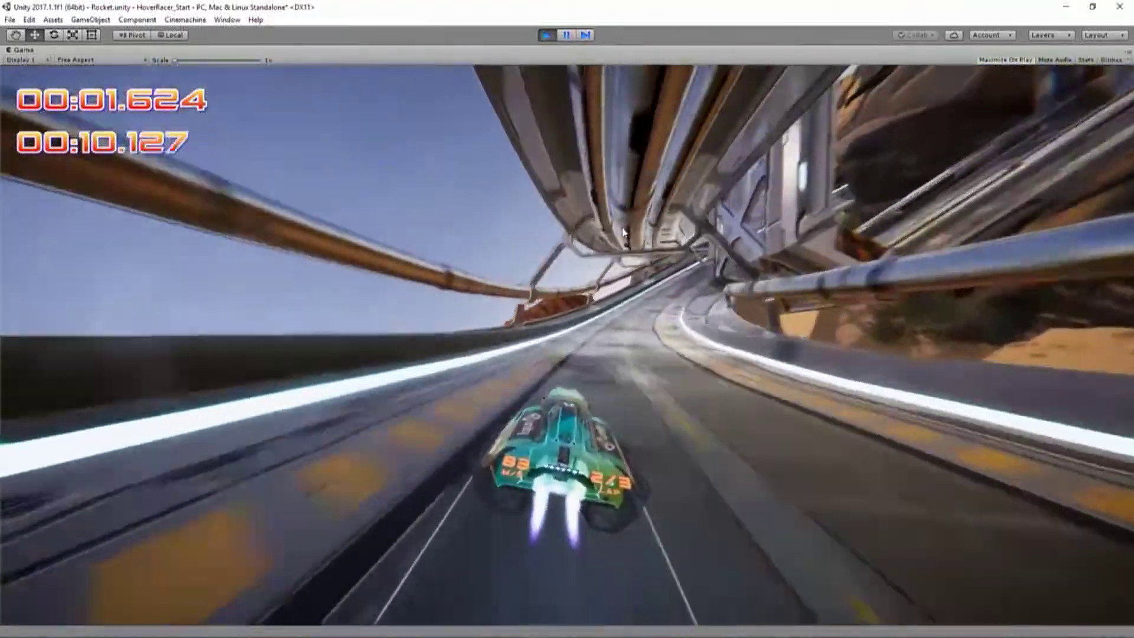
{"action": "key", "text": "w"}
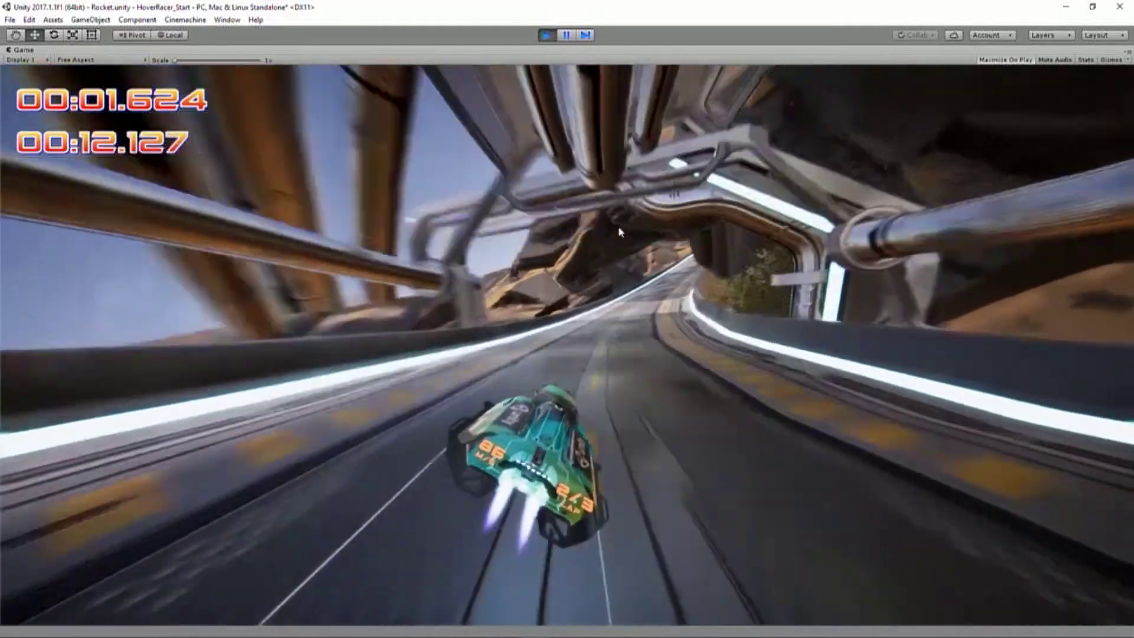
{"action": "key", "text": "w"}
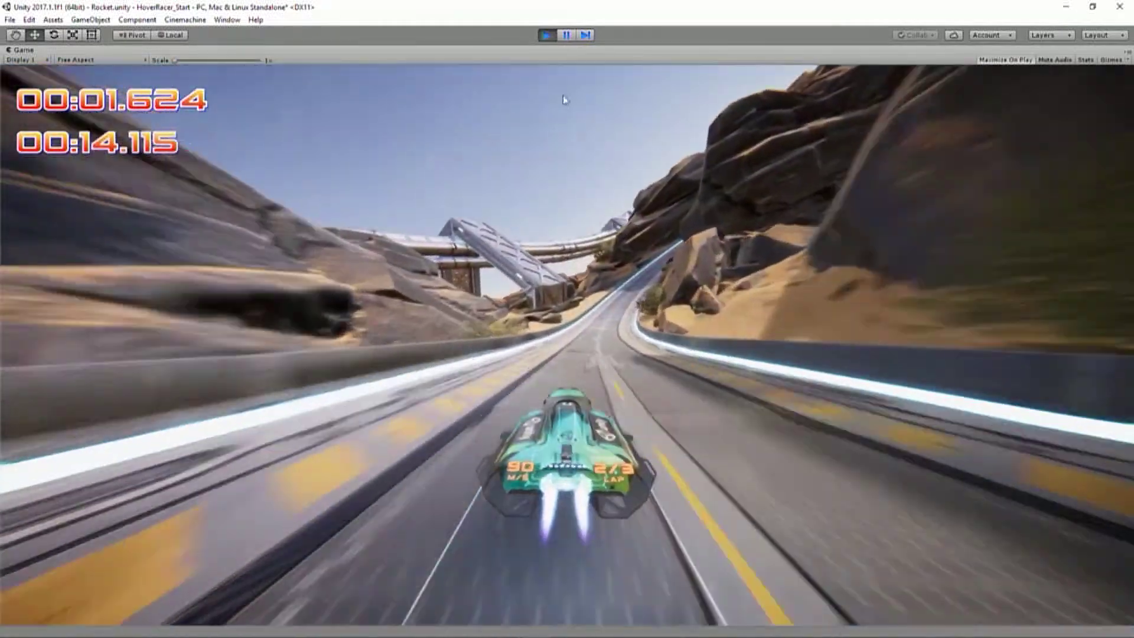
{"action": "key", "text": "w"}
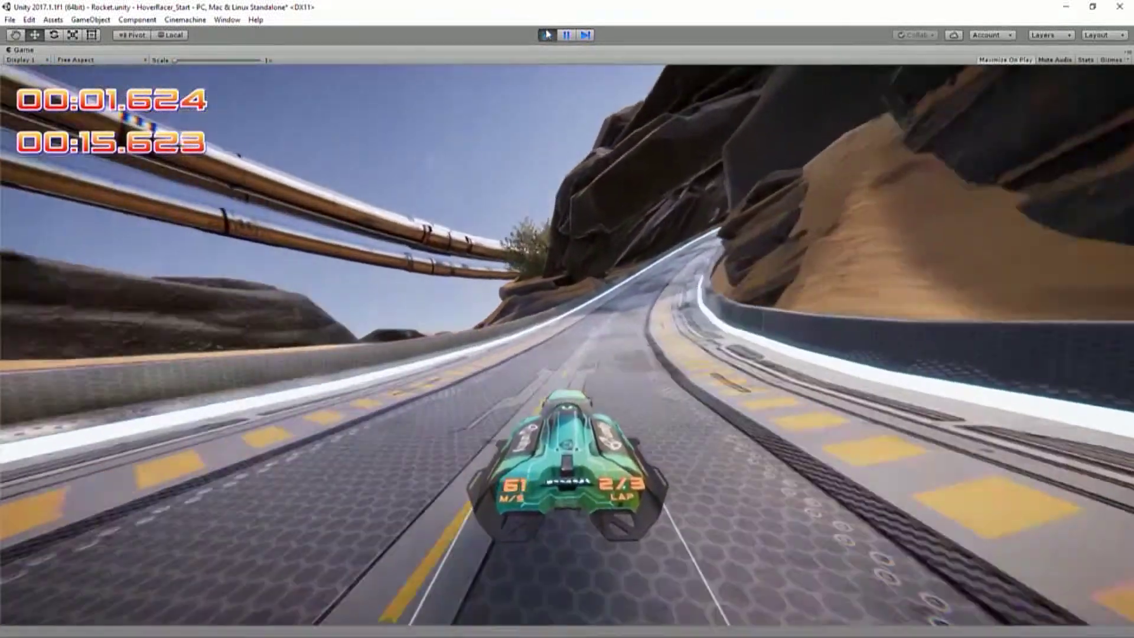
{"action": "left_click", "coordinate": [546, 36]}
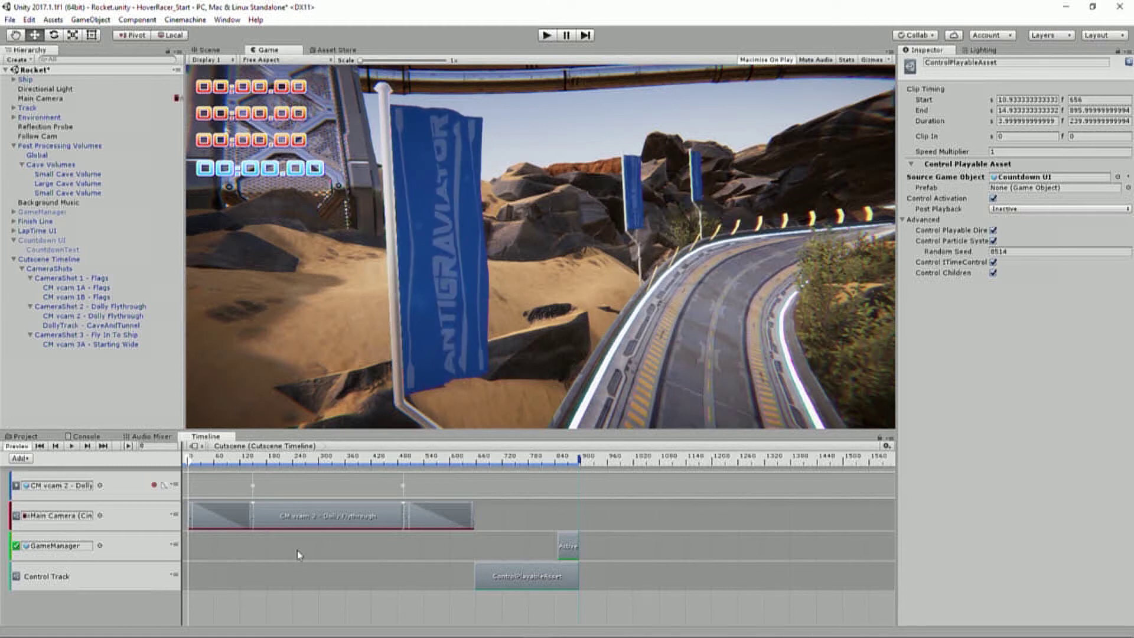
{"action": "left_click", "coordinate": [135, 543]}
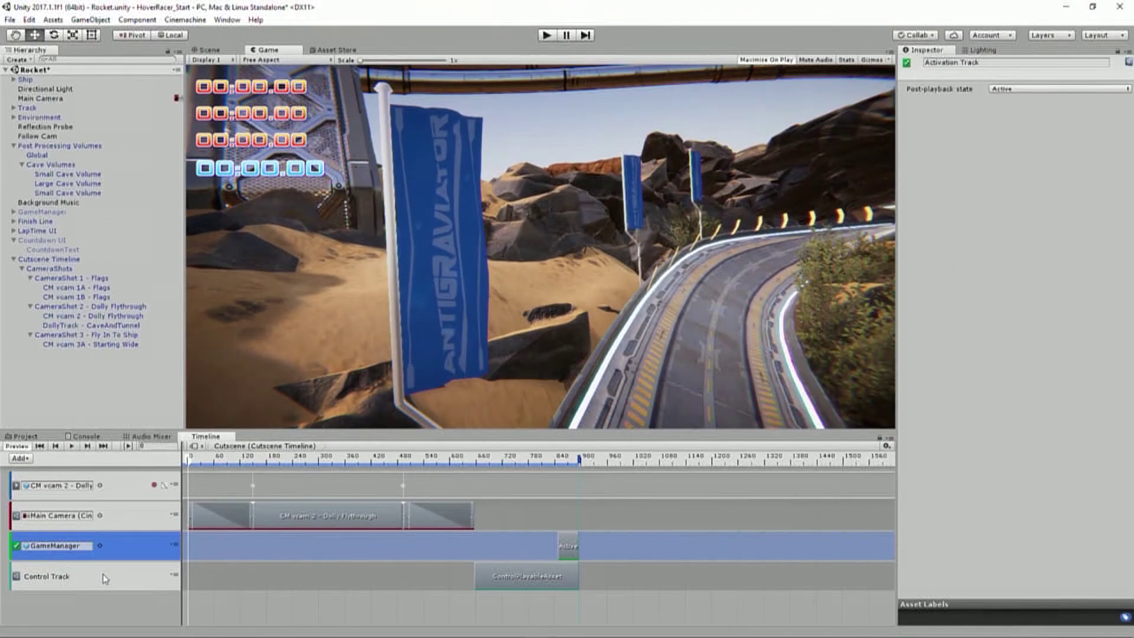
{"action": "left_click", "coordinate": [208, 534]}
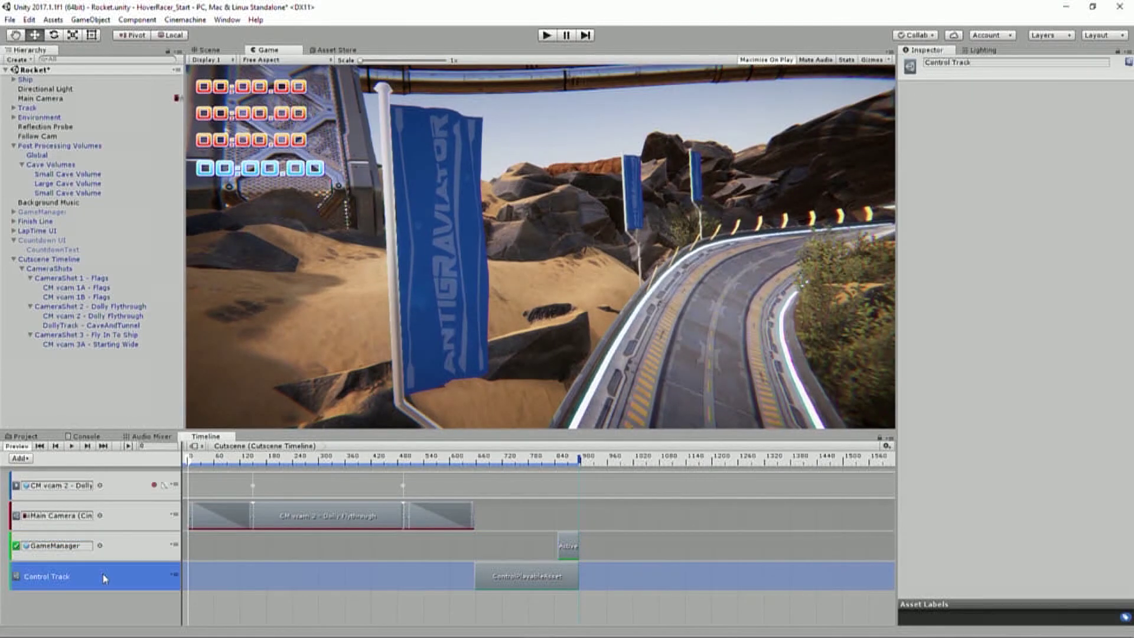
{"action": "left_click", "coordinate": [509, 579]}
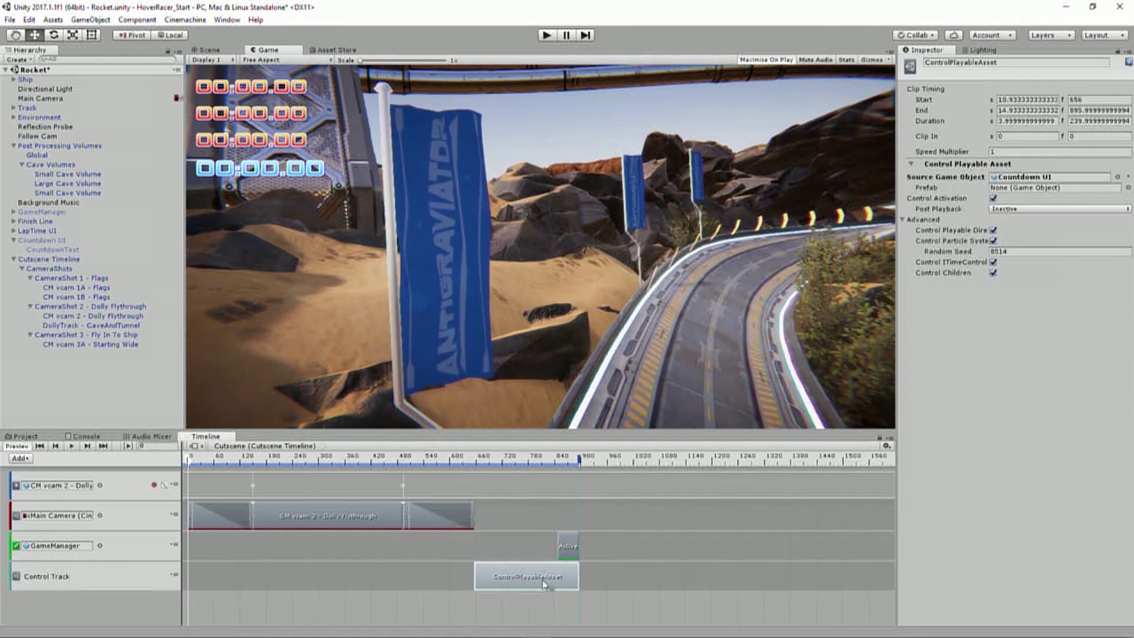